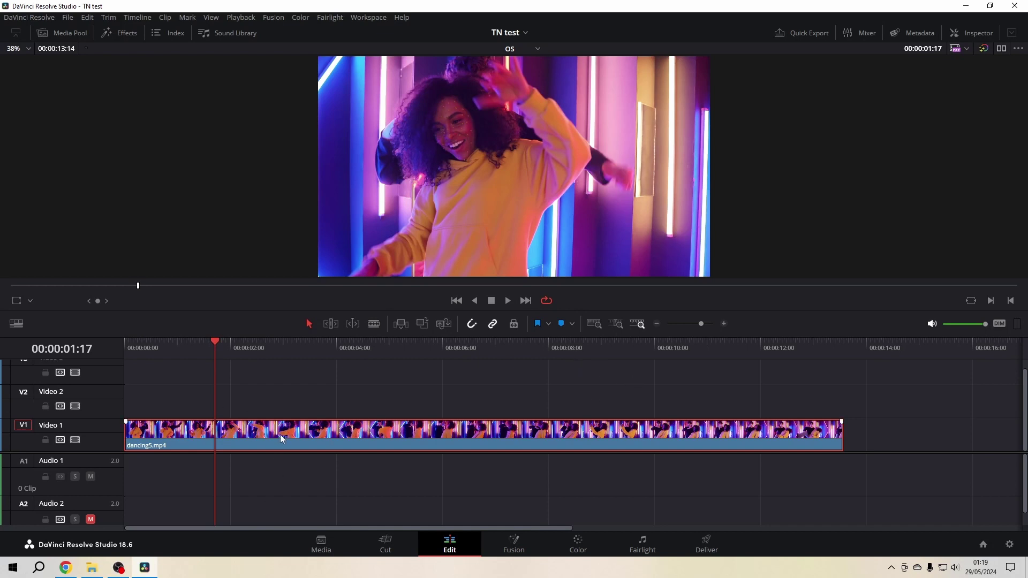
Apply the Radial Blur effect from the Effects library onto the dancing5.mp4 clip on Video 1
{"action": "left_click", "coordinate": [123, 33]}
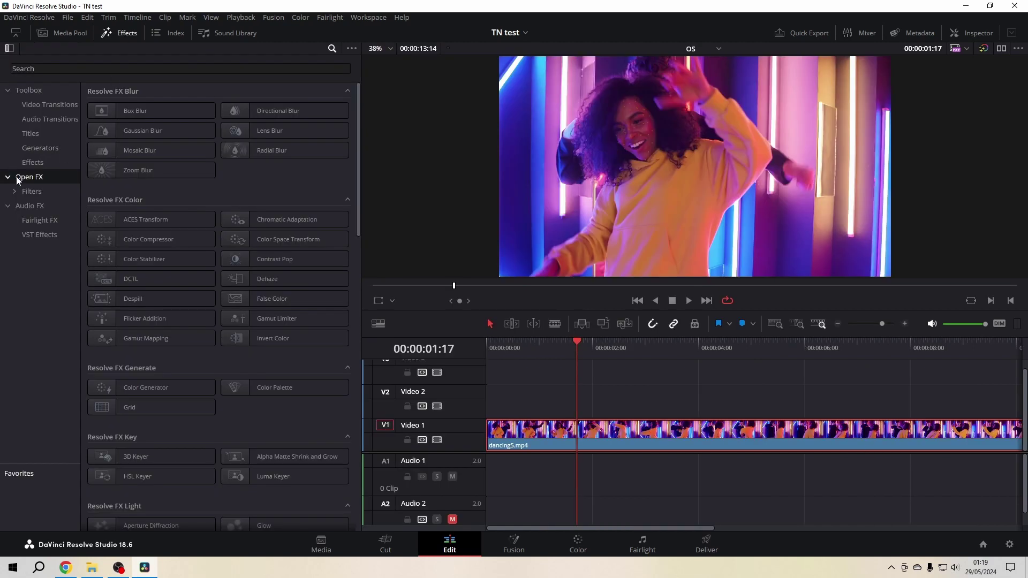
{"action": "left_click", "coordinate": [267, 153]}
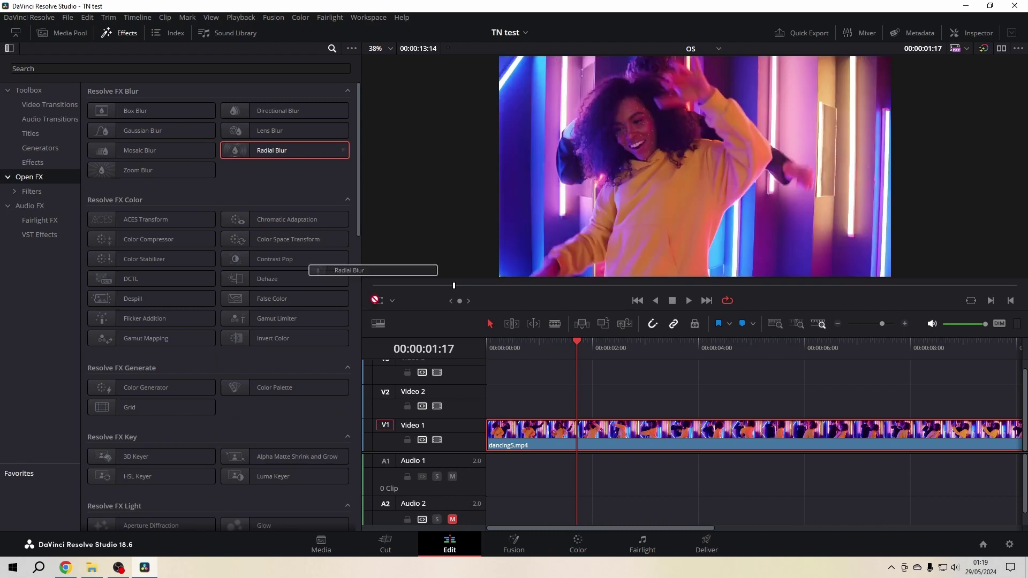
{"action": "left_click_drag", "start_coordinate": [267, 150], "coordinate": [584, 444]}
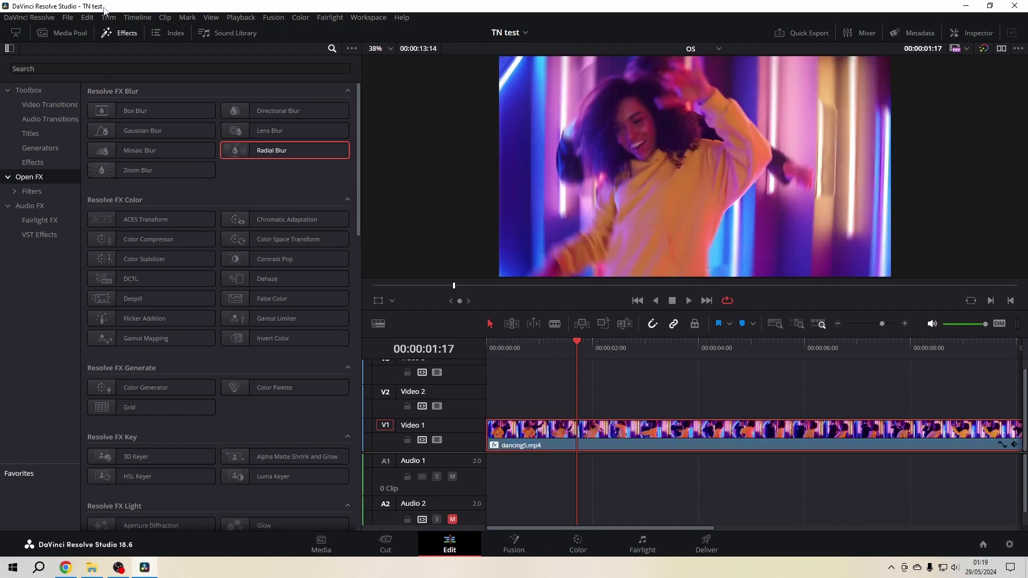
Show the clip's Radial Blur settings in the Inspector with the playhead at the first frame
{"action": "left_click", "coordinate": [120, 32]}
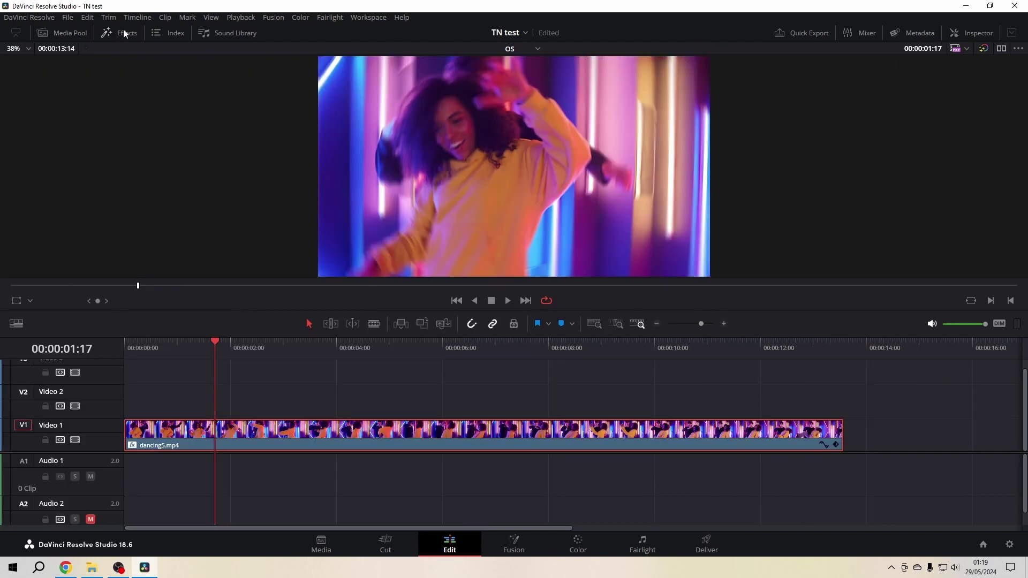
{"action": "left_click", "coordinate": [981, 35]}
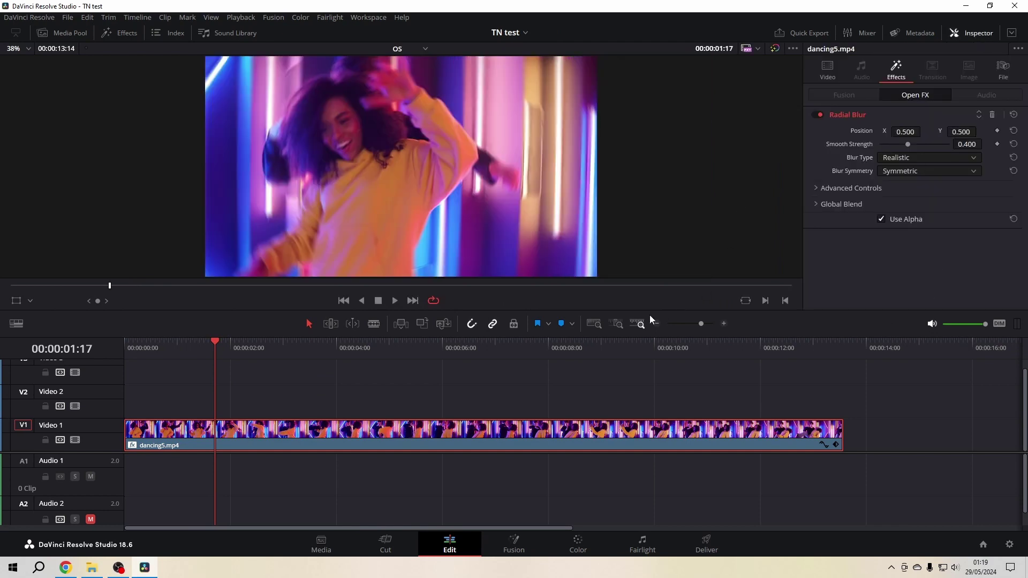
{"action": "left_click", "coordinate": [345, 302]}
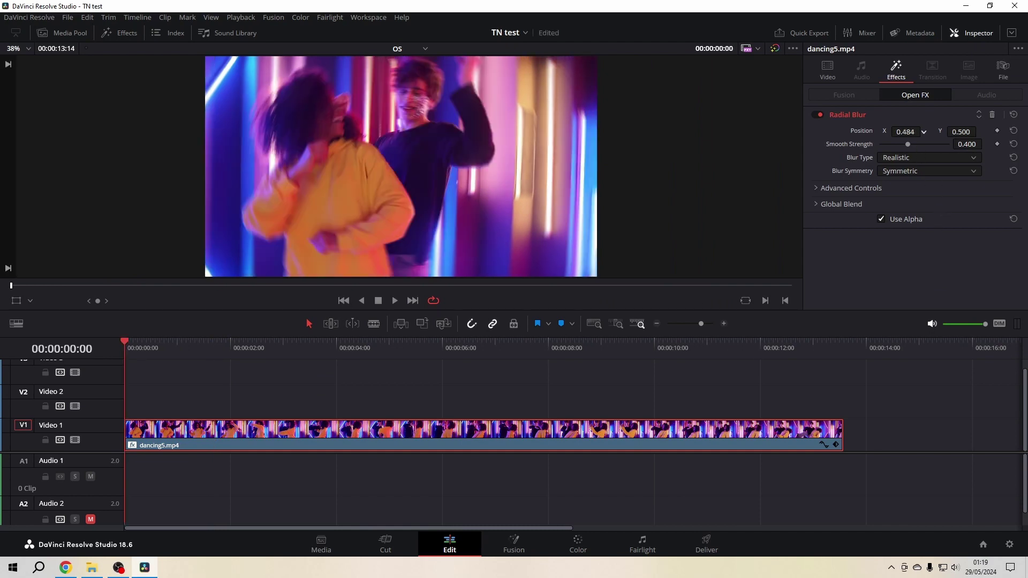
Centre the blur on the dancers around 0.319, 0.732 and lower Smooth Strength to 0.434
{"action": "mouse_move", "coordinate": [906, 132]}
{"action": "left_mouse_down"}
{"action": "mouse_move", "coordinate": [922, 145]}
{"action": "mouse_move", "coordinate": [923, 131]}
{"action": "mouse_move", "coordinate": [980, 132]}
{"action": "left_mouse_up"}
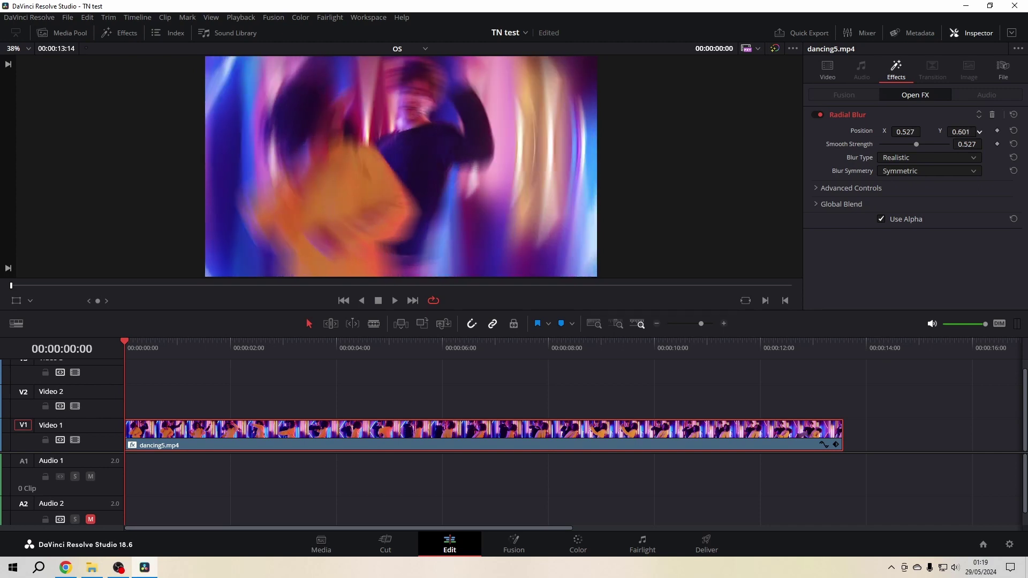
{"action": "left_click_drag", "start_coordinate": [980, 131], "coordinate": [884, 131]}
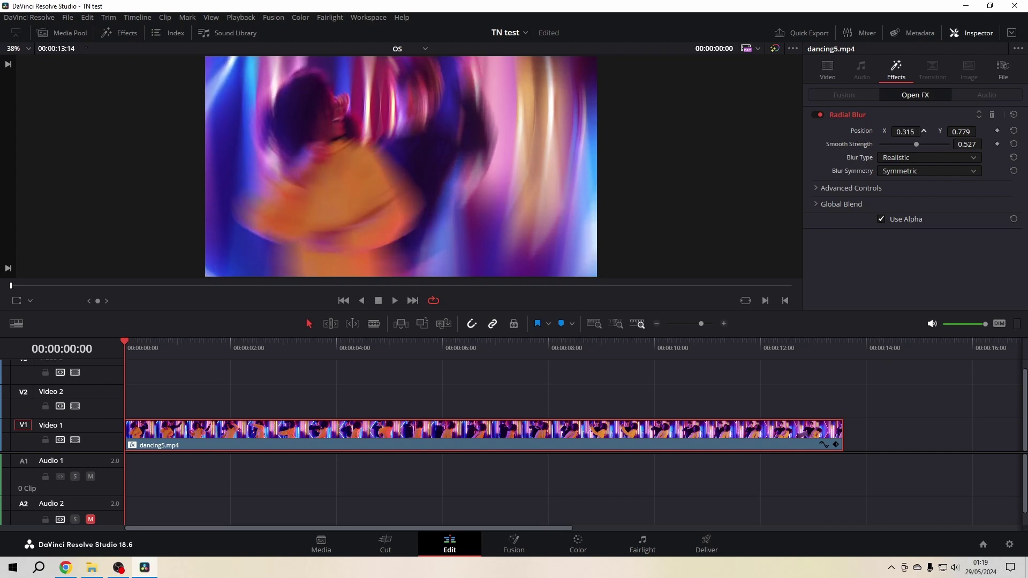
{"action": "left_click_drag", "start_coordinate": [962, 131], "coordinate": [952, 130]}
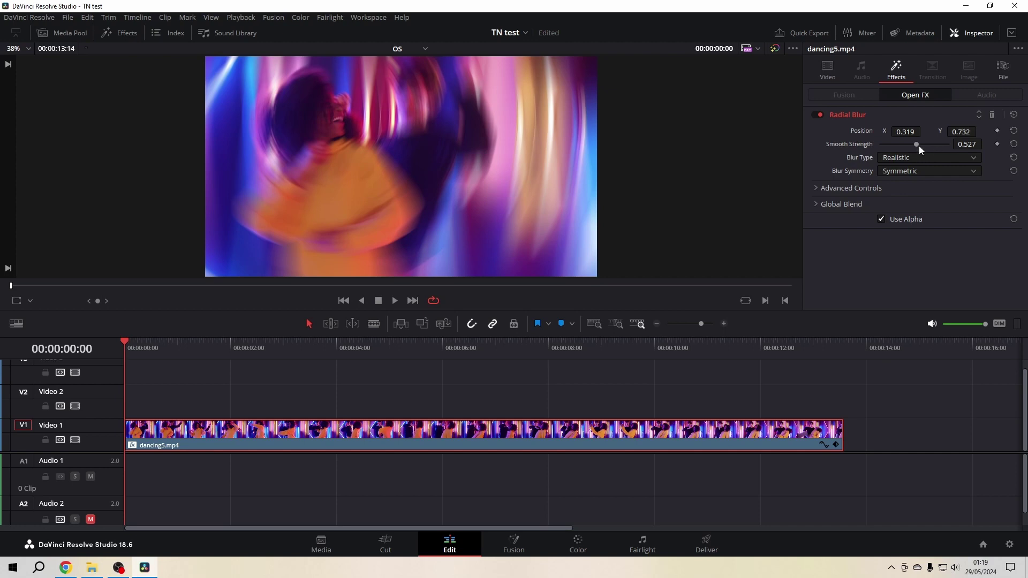
{"action": "left_click_drag", "start_coordinate": [918, 146], "coordinate": [911, 146]}
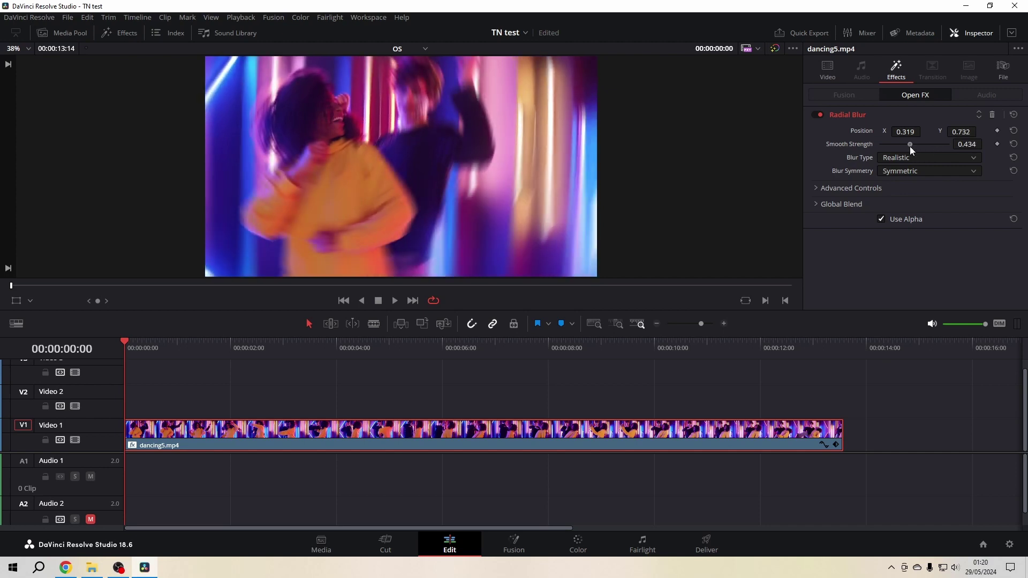
Keyframe Smooth Strength from 0 at the start to 0.481 at 00:00:03:01, then move on to six seconds
{"action": "left_click_drag", "start_coordinate": [910, 146], "coordinate": [878, 146]}
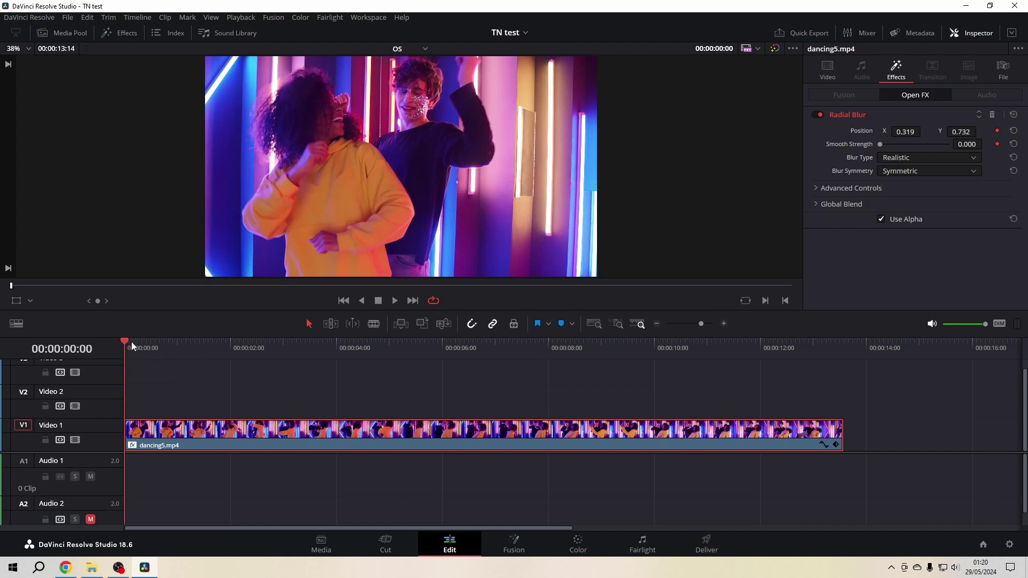
{"action": "mouse_move", "coordinate": [131, 344]}
{"action": "left_mouse_down"}
{"action": "mouse_move", "coordinate": [300, 363]}
{"action": "mouse_move", "coordinate": [285, 364]}
{"action": "left_mouse_up"}
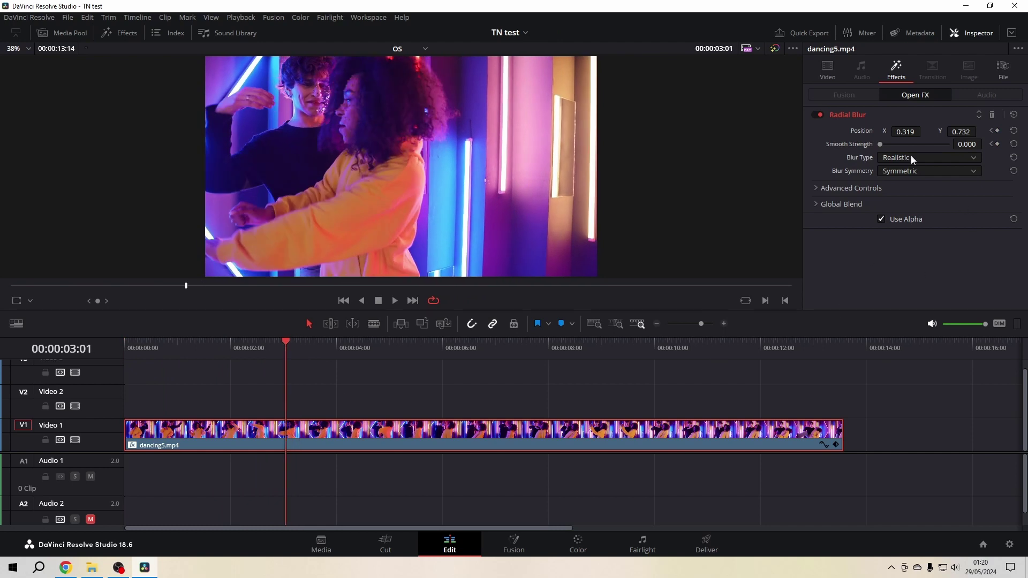
{"action": "mouse_move", "coordinate": [881, 148]}
{"action": "left_mouse_down"}
{"action": "mouse_move", "coordinate": [926, 147]}
{"action": "mouse_move", "coordinate": [914, 147]}
{"action": "mouse_move", "coordinate": [911, 132]}
{"action": "mouse_move", "coordinate": [925, 132]}
{"action": "left_mouse_up"}
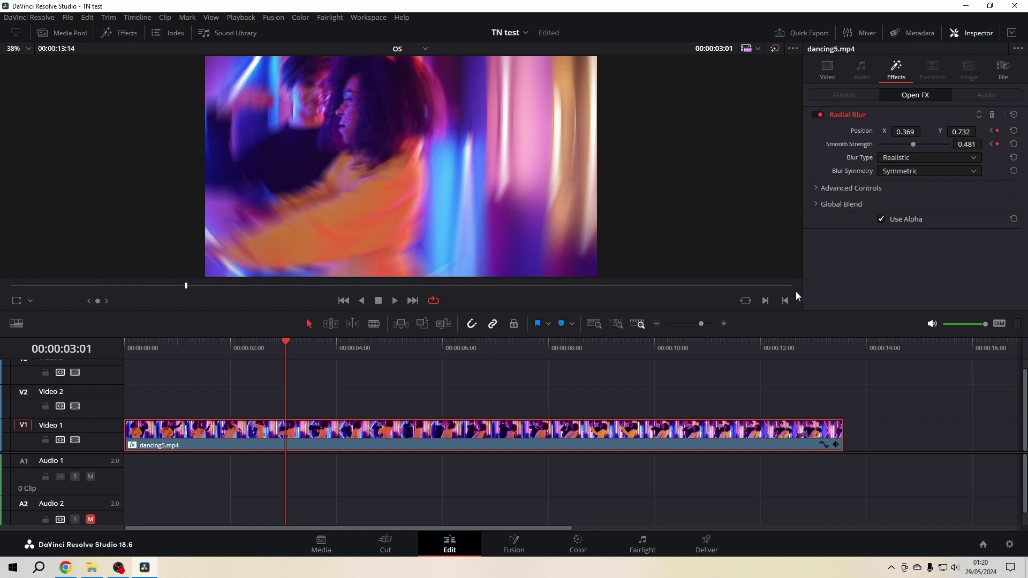
{"action": "mouse_move", "coordinate": [294, 347]}
{"action": "left_mouse_down"}
{"action": "mouse_move", "coordinate": [467, 344]}
{"action": "mouse_move", "coordinate": [454, 348]}
{"action": "left_mouse_up"}
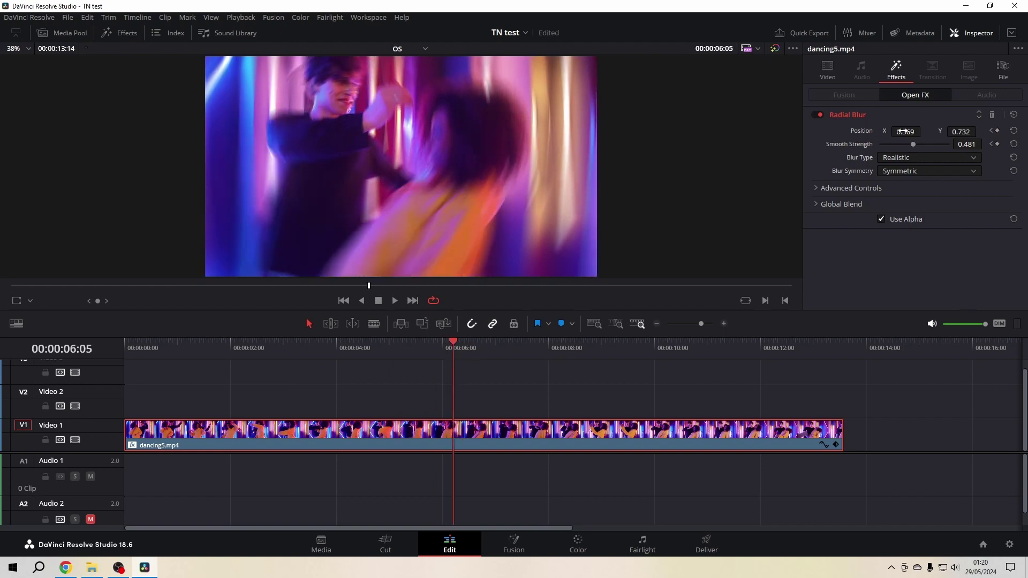
At 00:00:06:05 shift the blur centre right toward 0.619, 0.644 with strength 0.597
{"action": "left_click_drag", "start_coordinate": [907, 132], "coordinate": [977, 131]}
{"action": "left_click_drag", "start_coordinate": [913, 145], "coordinate": [923, 148]}
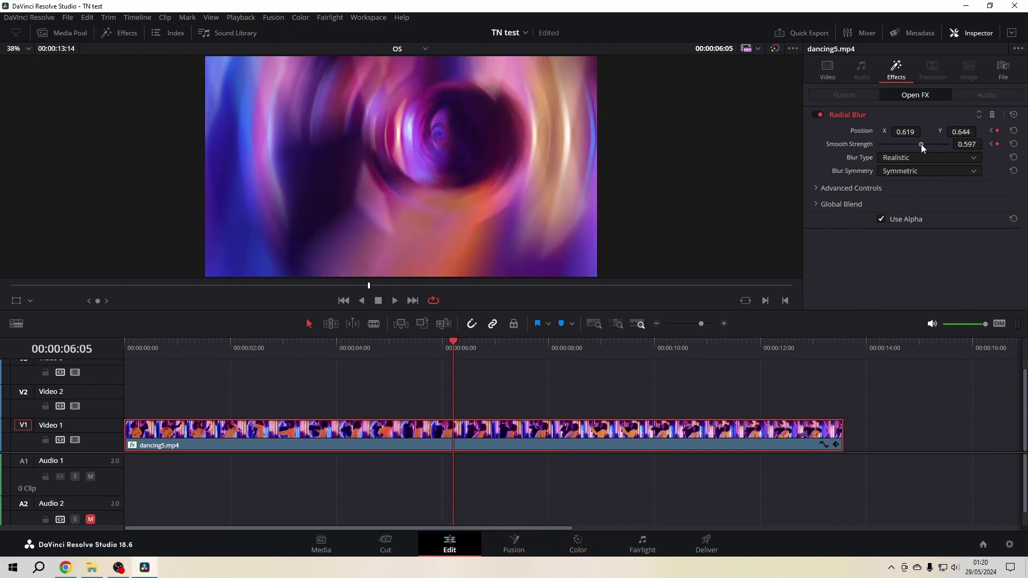
{"action": "left_click_drag", "start_coordinate": [988, 132], "coordinate": [980, 133]}
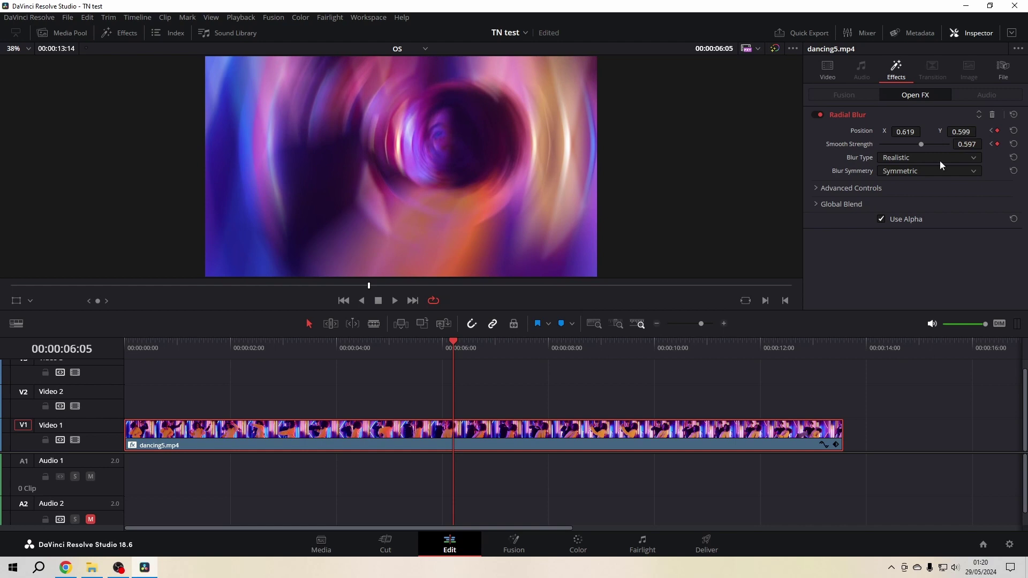
At 00:00:09:14 keyframe the blur at 0.425, 0.791 on the man's face with strength 0.512
{"action": "left_click", "coordinate": [632, 350]}
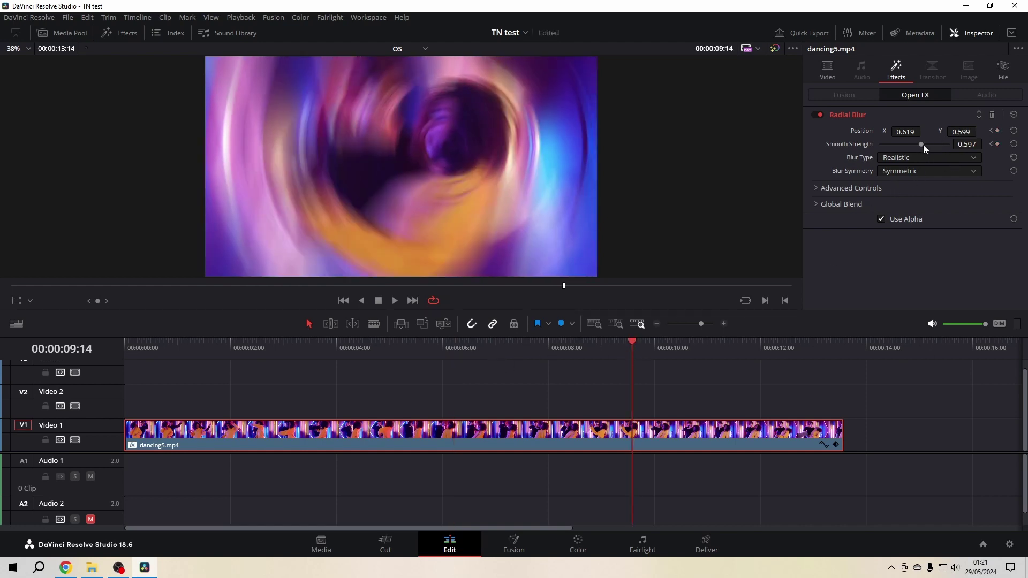
{"action": "left_click_drag", "start_coordinate": [923, 146], "coordinate": [875, 132]}
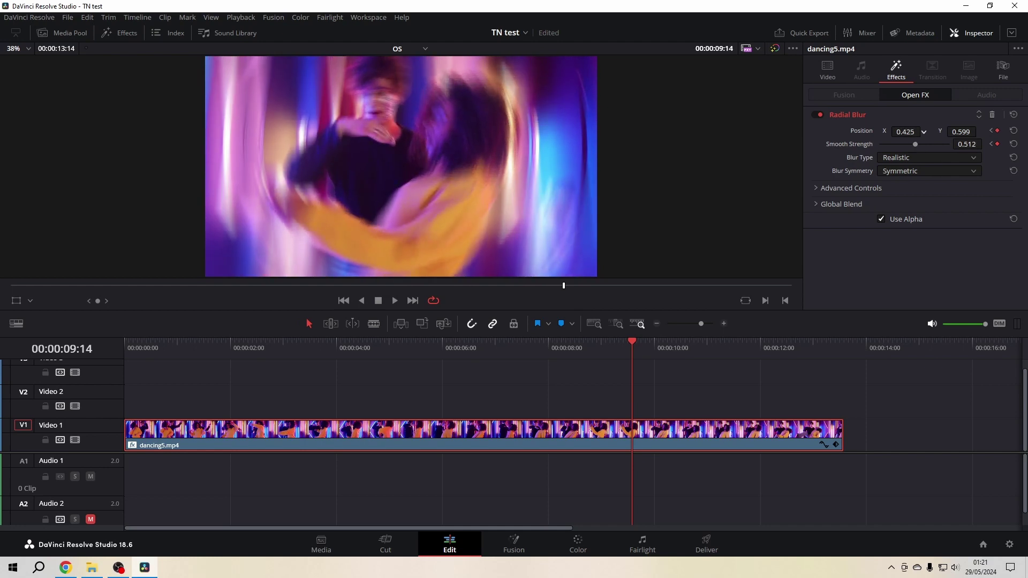
{"action": "left_click_drag", "start_coordinate": [961, 132], "coordinate": [989, 132]}
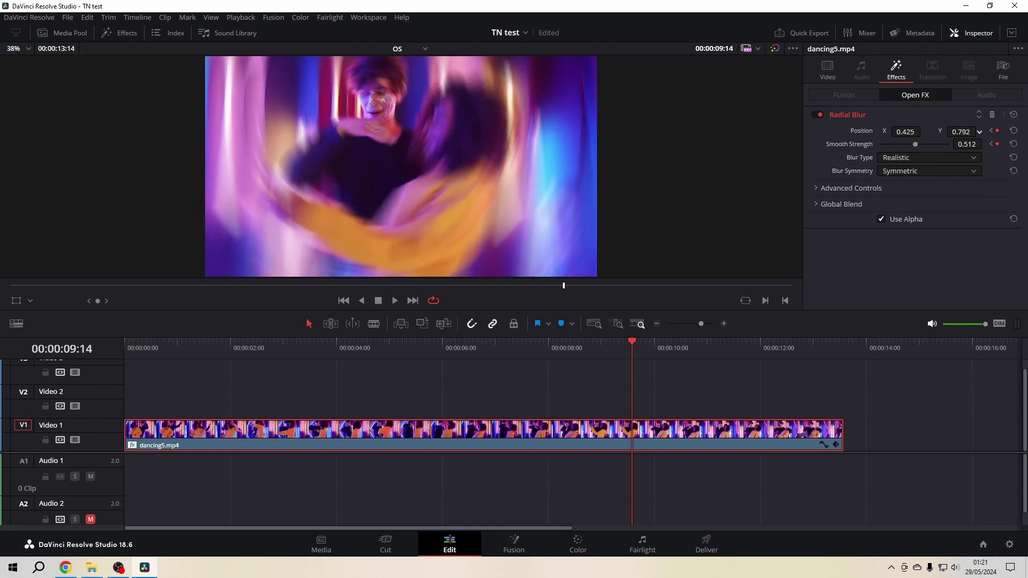
{"action": "left_click", "coordinate": [635, 344]}
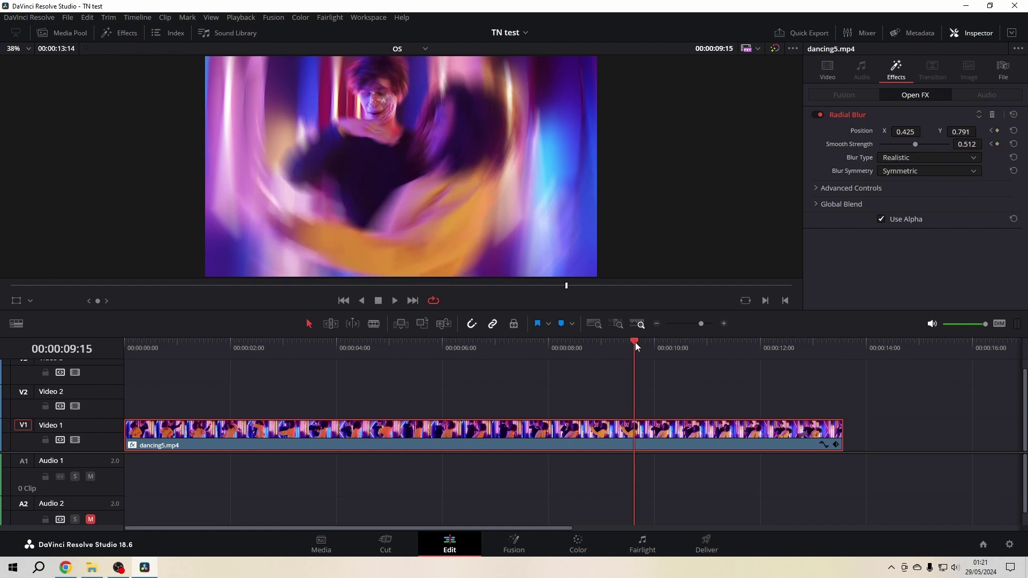
At about 00:00:13:08 drop Smooth Strength to 0.000 so the final frames are sharp
{"action": "left_click_drag", "start_coordinate": [635, 343], "coordinate": [831, 361]}
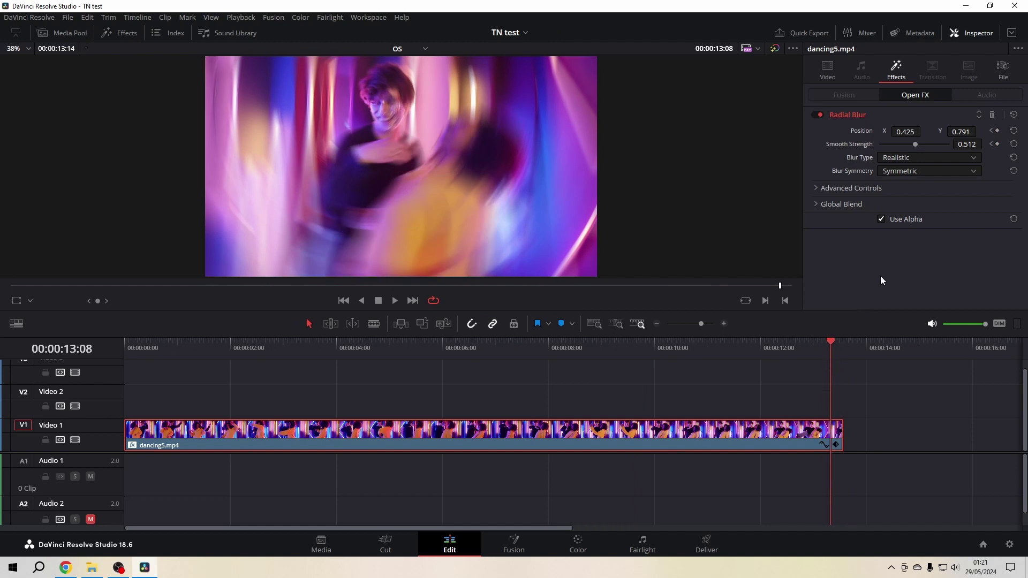
{"action": "left_click_drag", "start_coordinate": [912, 143], "coordinate": [854, 143]}
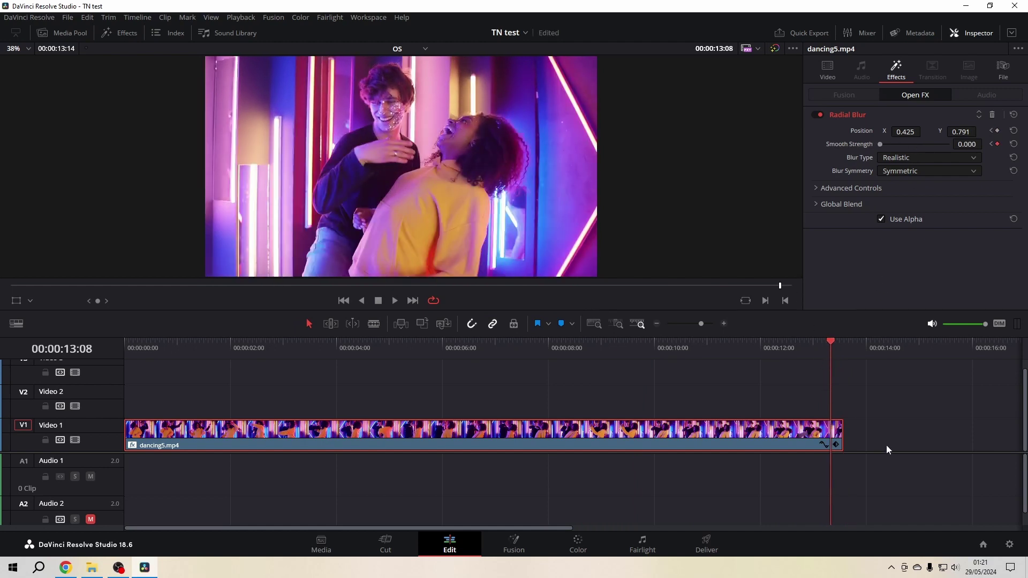